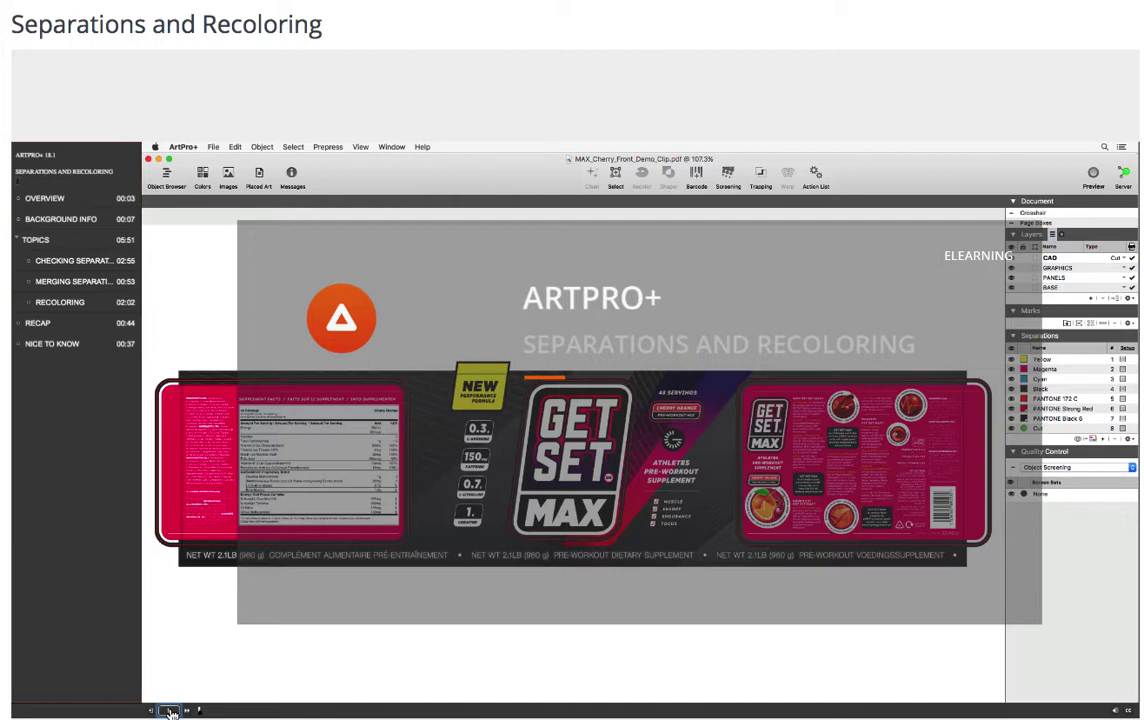
- Play the Separations and Recoloring lesson and start its Checking Separations topic
{"action": "left_click", "coordinate": [170, 712]}
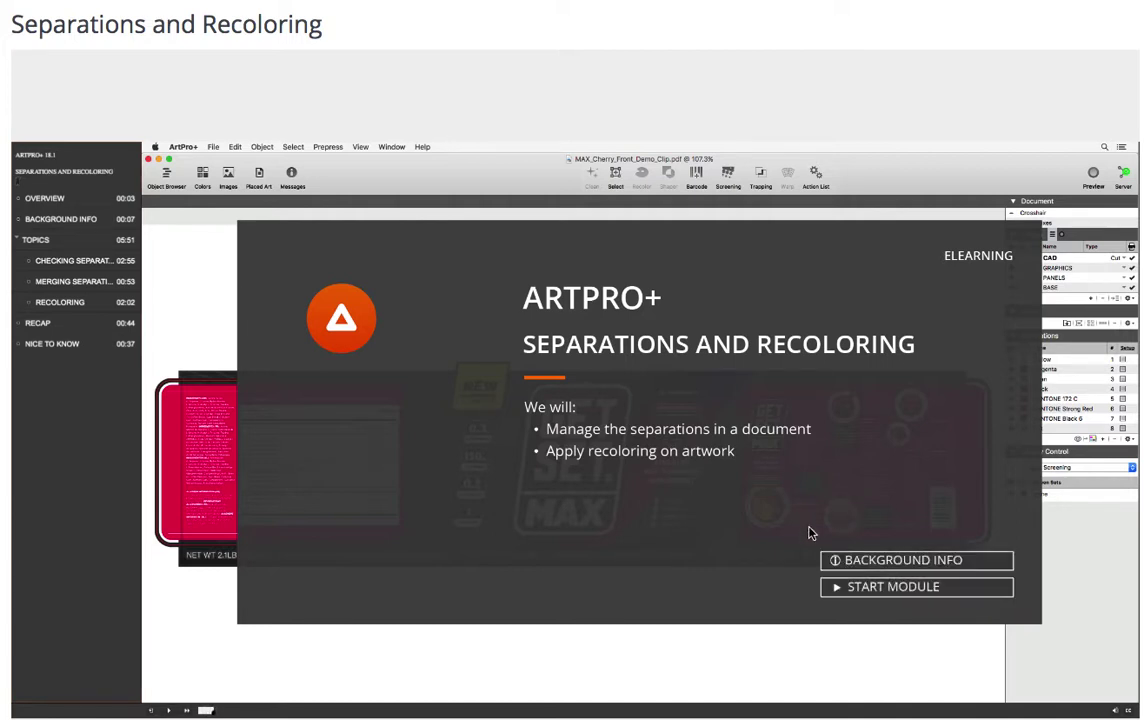
{"action": "left_click", "coordinate": [815, 587]}
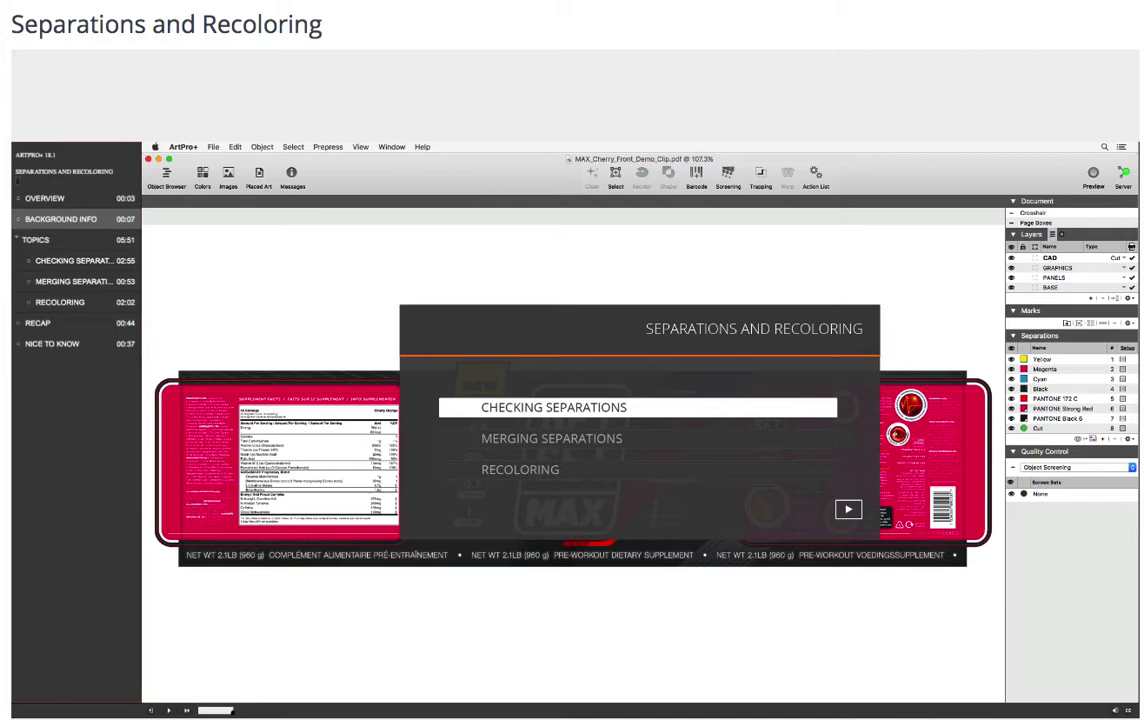
{"action": "left_click", "coordinate": [565, 412]}
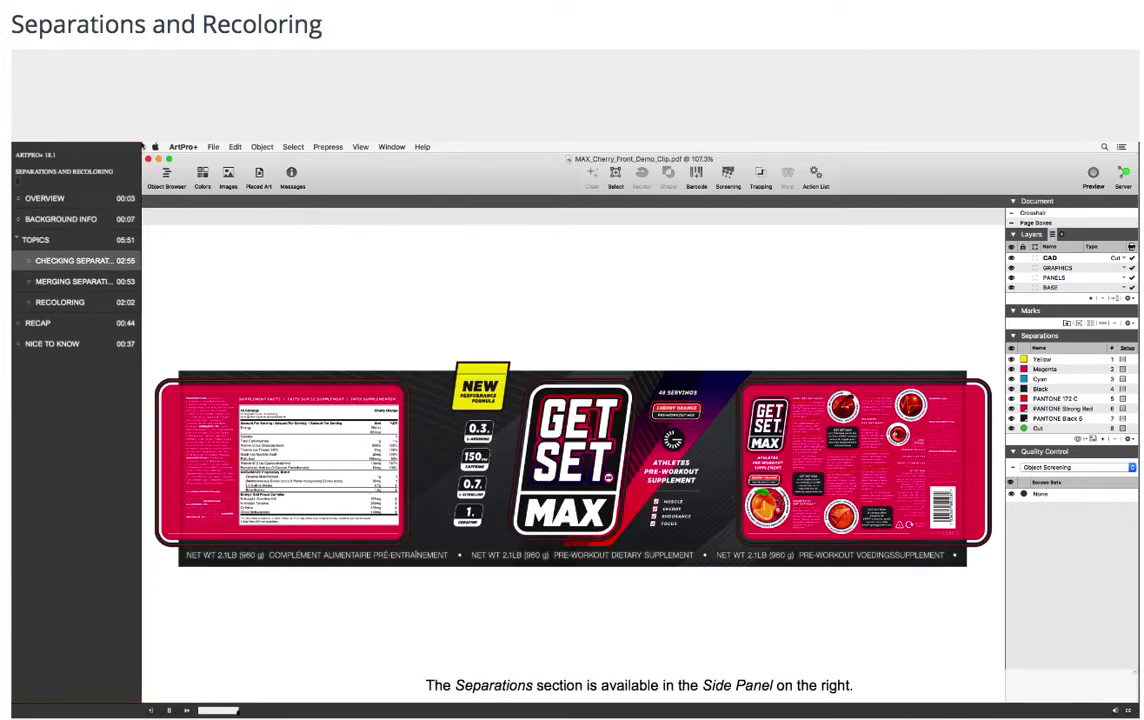